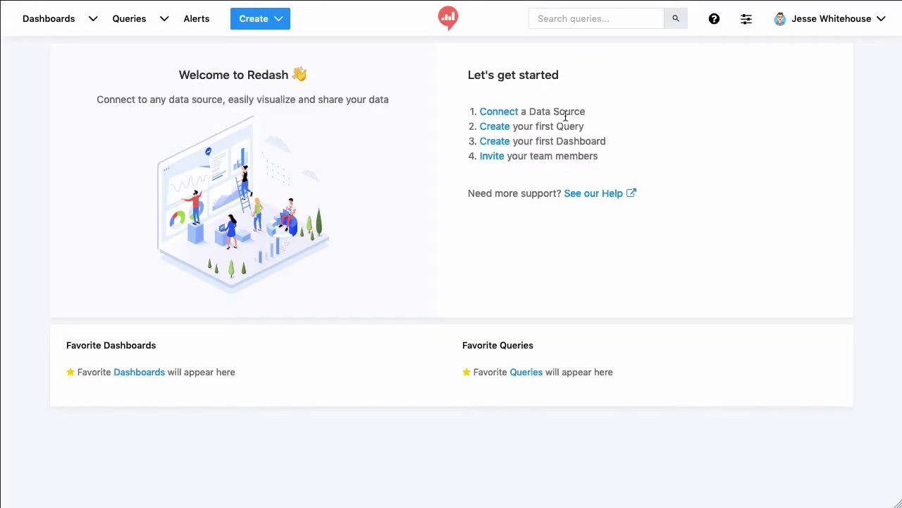
Add a new PostgreSQL data source named DigitalOcean and paste in its host address.
left_click(507, 111)
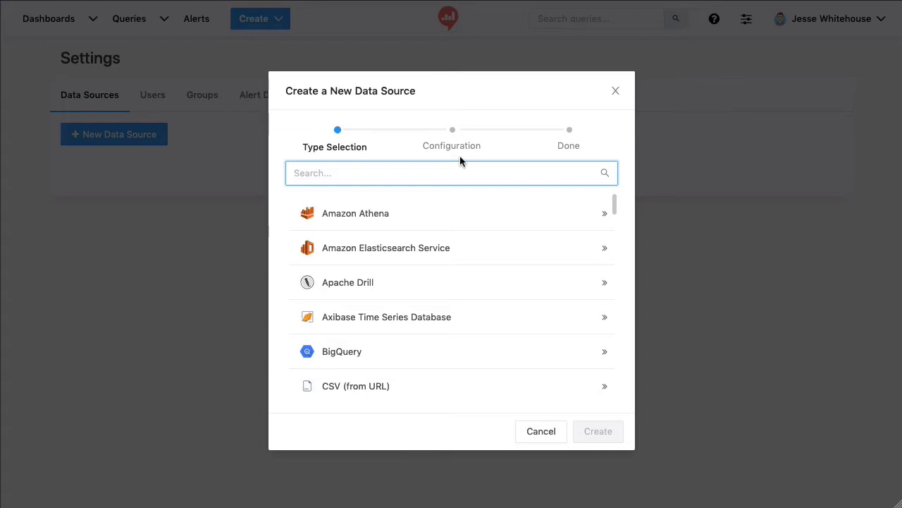
type("pos")
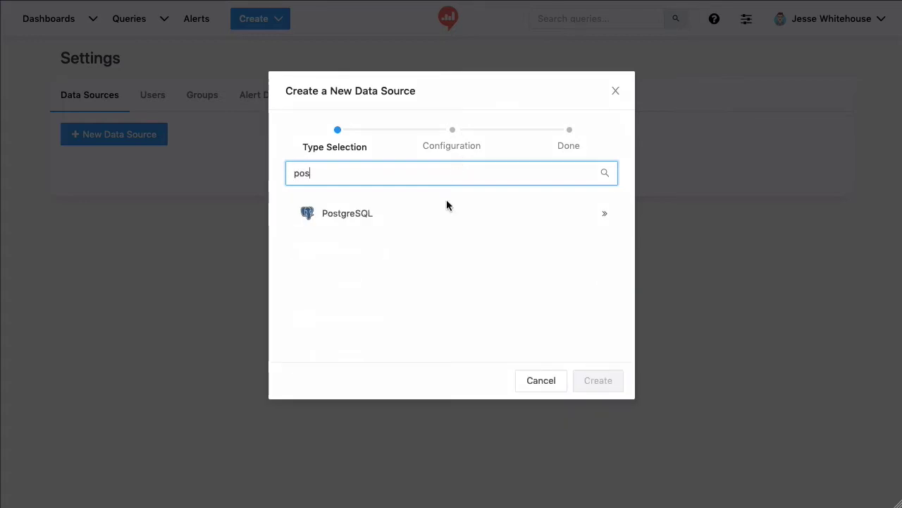
left_click(452, 225)
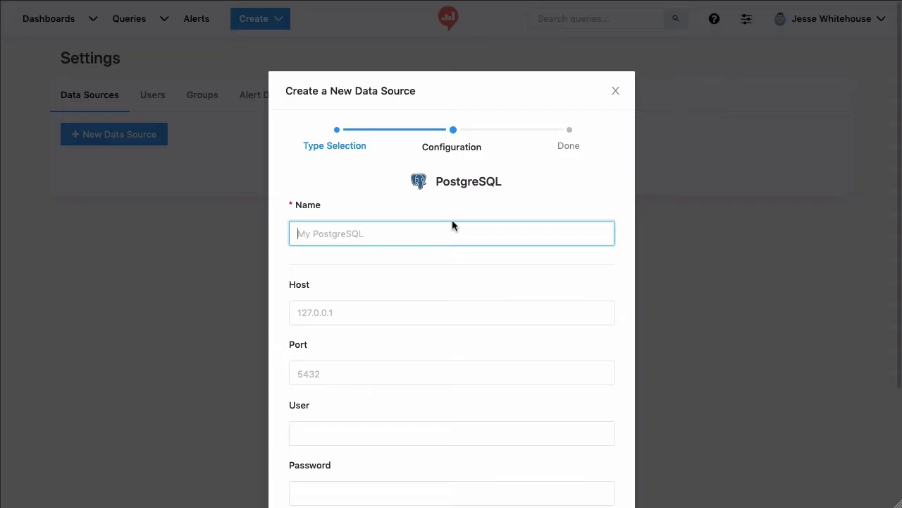
type("DigitalO")
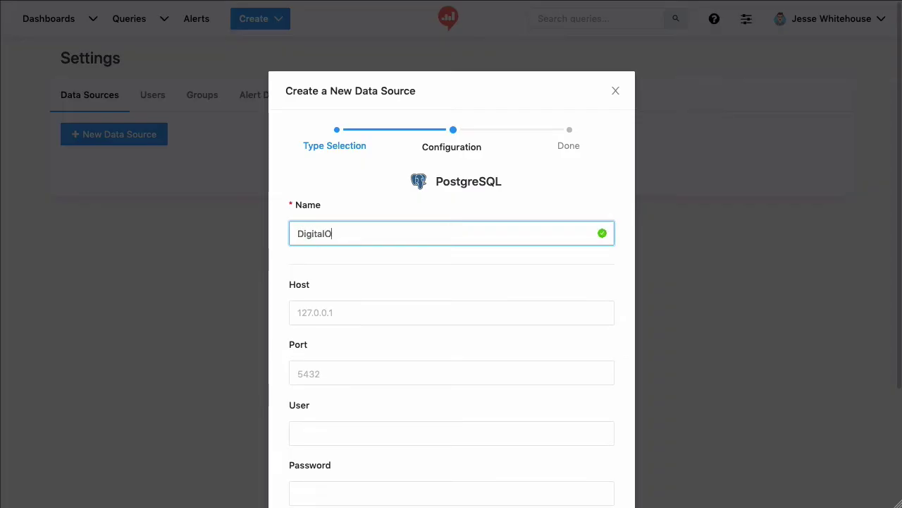
type("cean")
key("Tab")
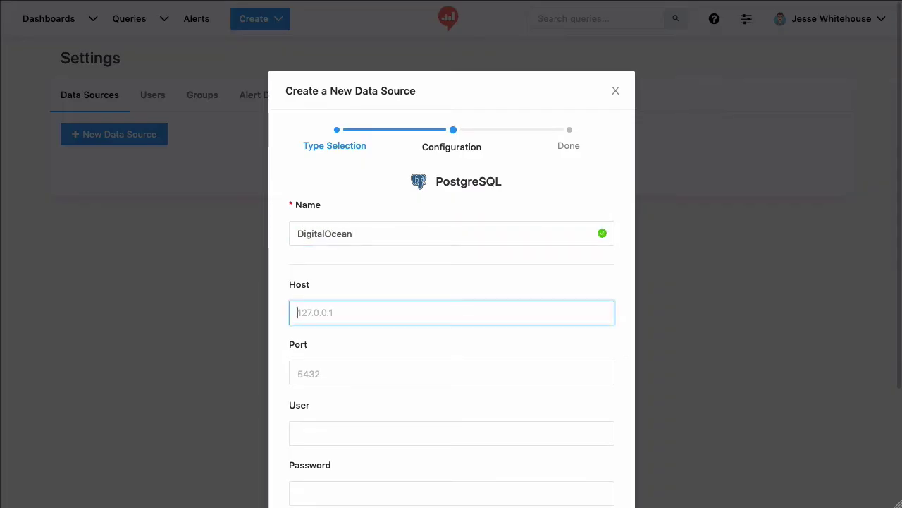
type("db-postgresql-nyc1-46617-do-user-4330004-0.db.ondigitalocean.com")
Enter port 25060, user redash, the account password and database name xonar.
left_click(332, 371)
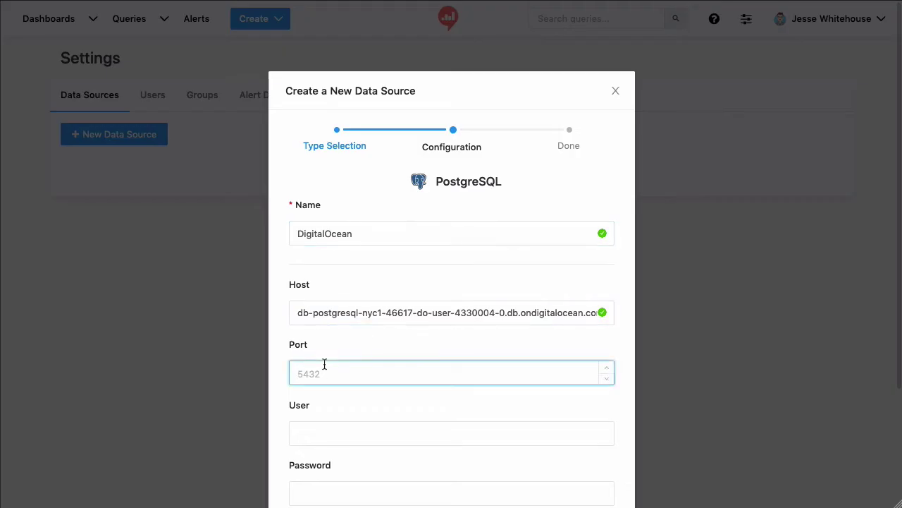
type("25060")
key("Tab")
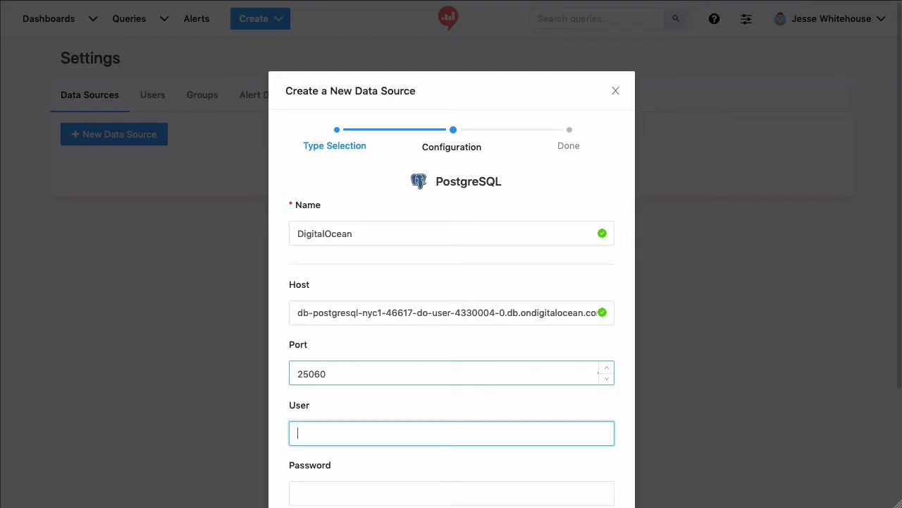
type("redash")
key("Tab")
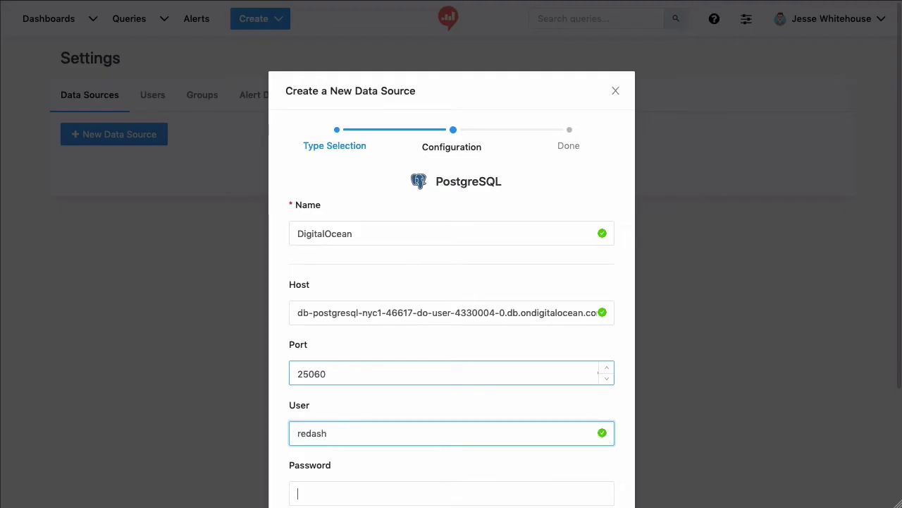
type("••••••")
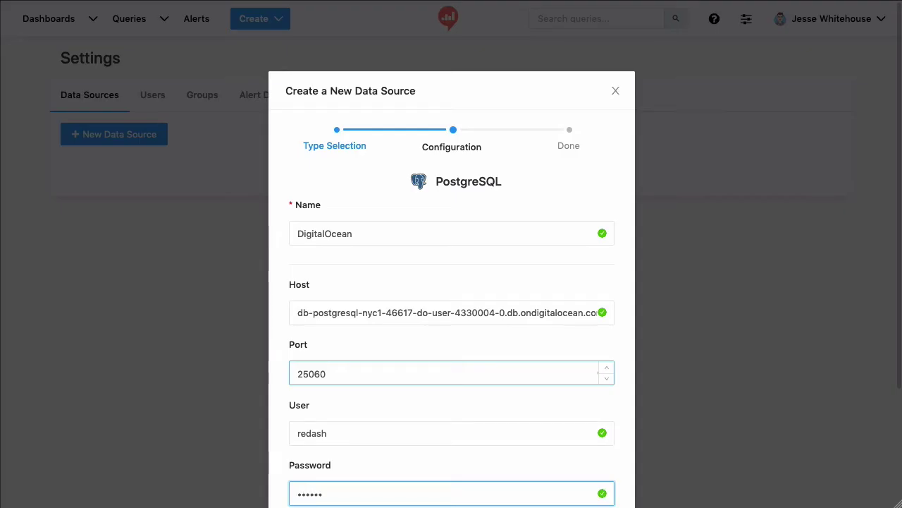
scroll(669, 362, "down", 3)
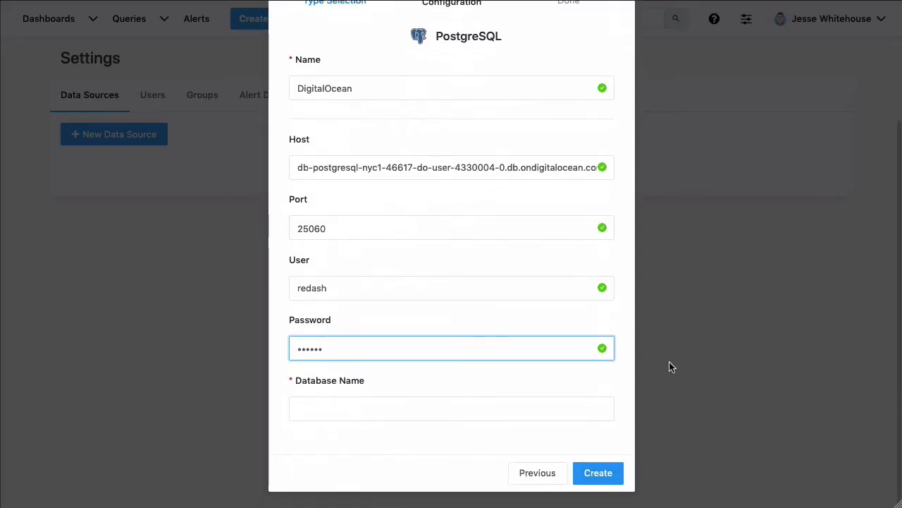
left_click(591, 407)
type("xo")
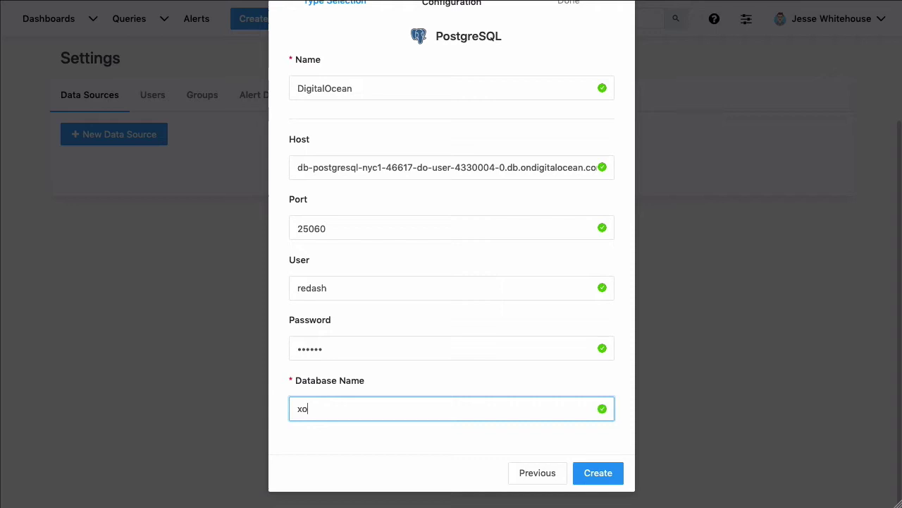
type("nar")
Create the DigitalOcean source, confirm Test Connection succeeds, and go back to the home page.
left_click(598, 473)
scroll(754, 348, "down", 2)
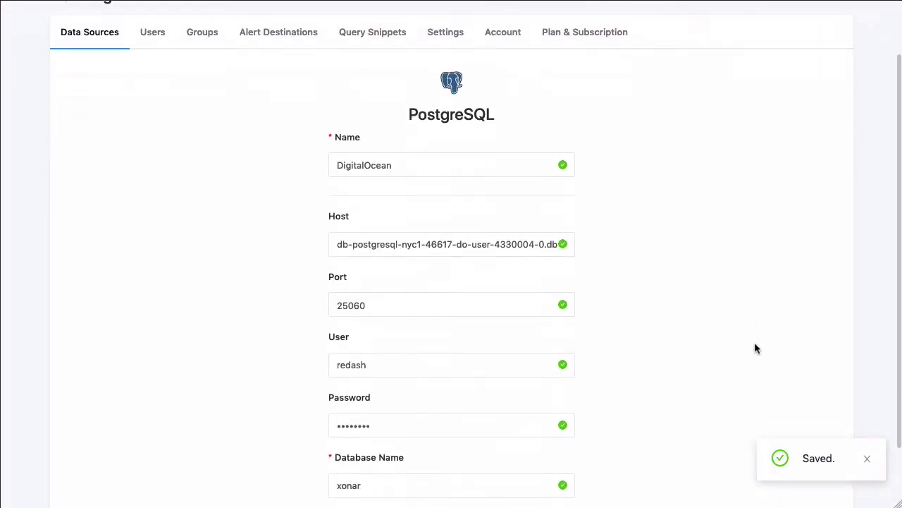
left_click(550, 484)
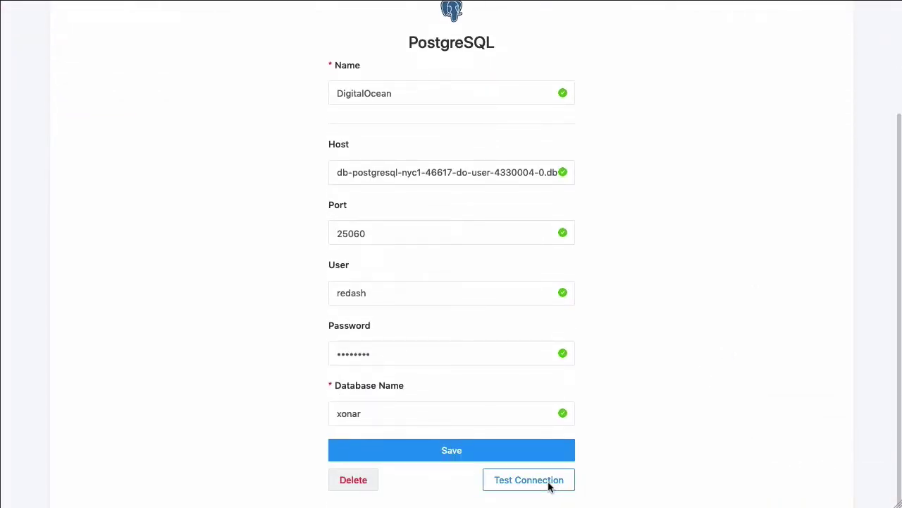
scroll(629, 445, "up", 2)
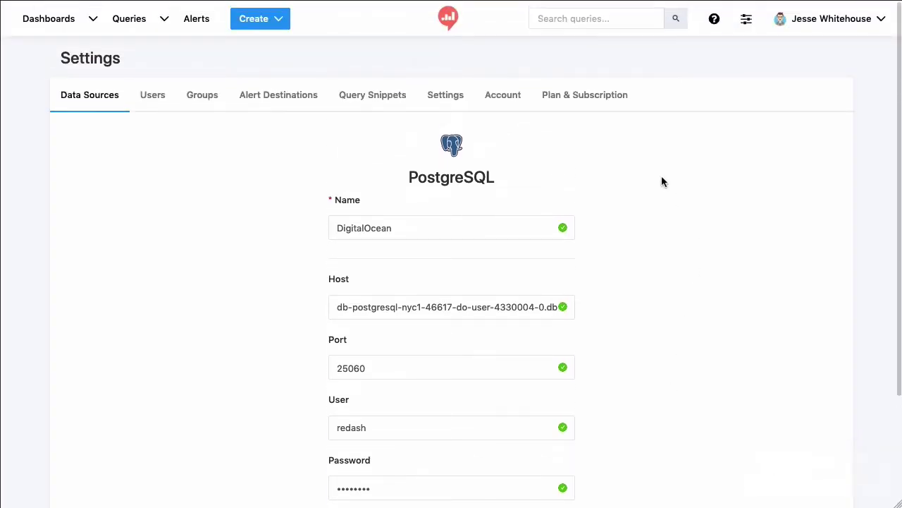
left_click(453, 25)
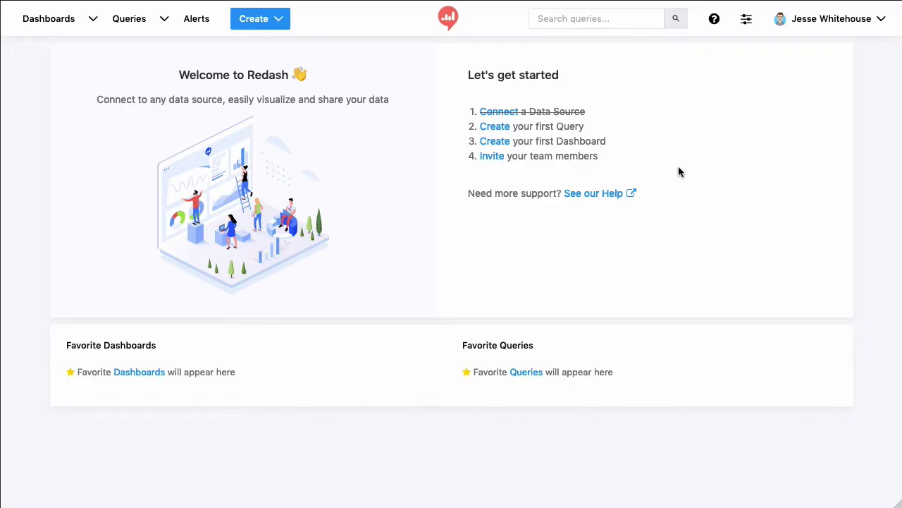
Open a new query titled 'Sales by Month' and expand the transactions and users table schemas.
left_click(486, 128)
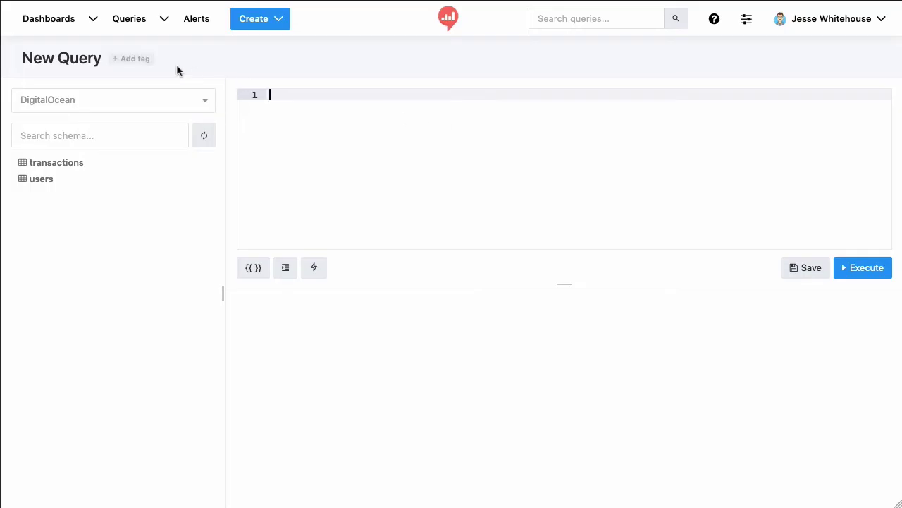
left_click(87, 66)
left_click_drag(106, 65, 26, 63)
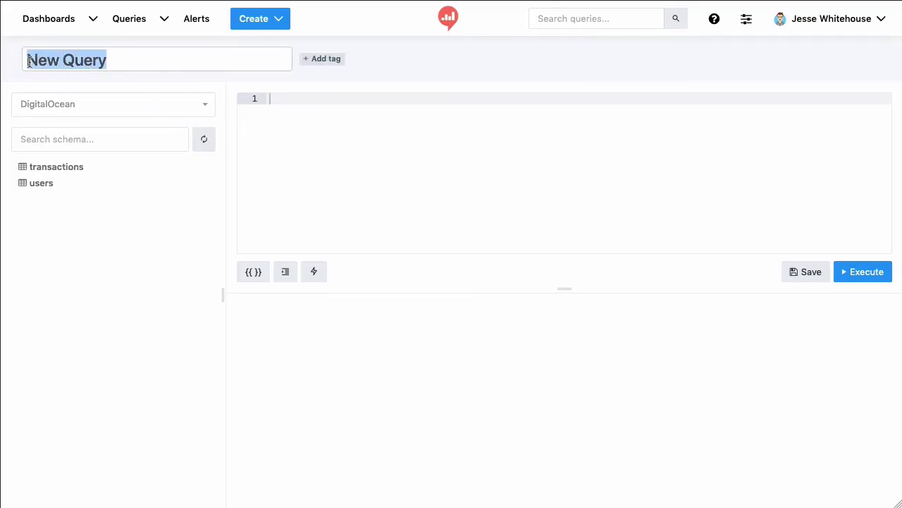
type("Sales by Month")
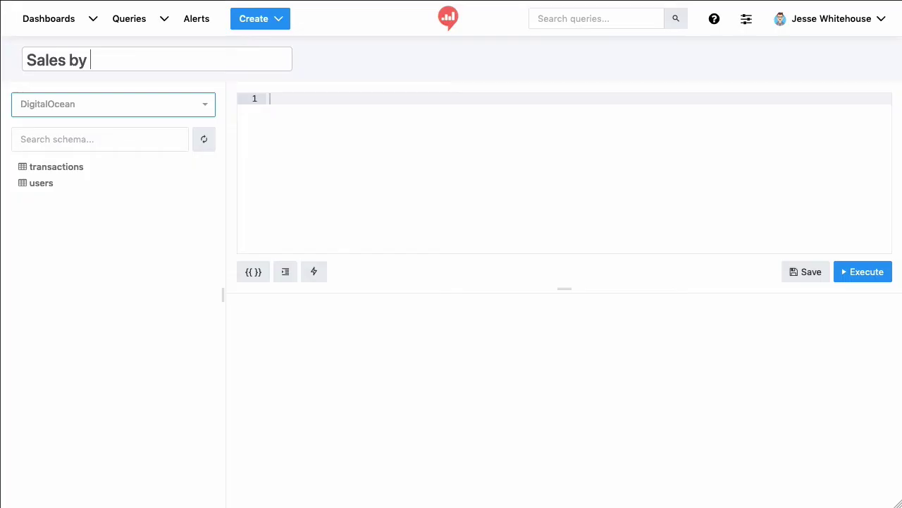
key("Return")
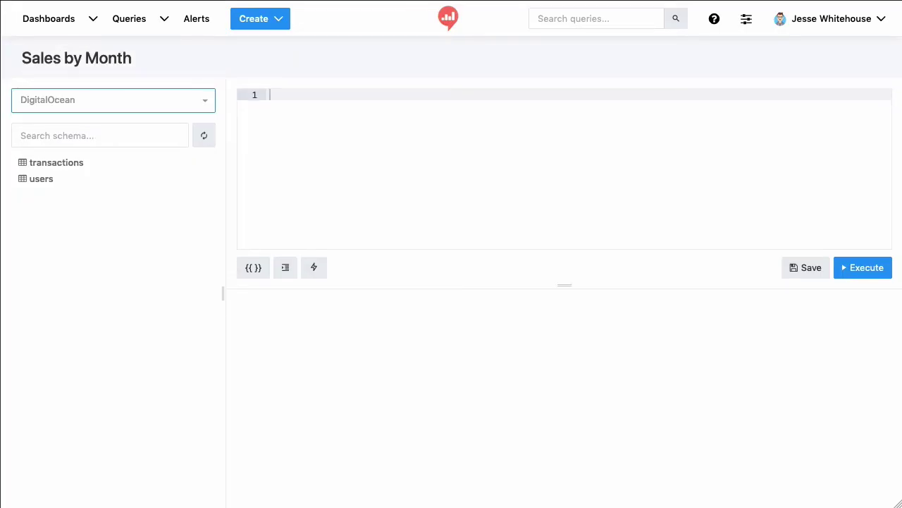
left_click(59, 166)
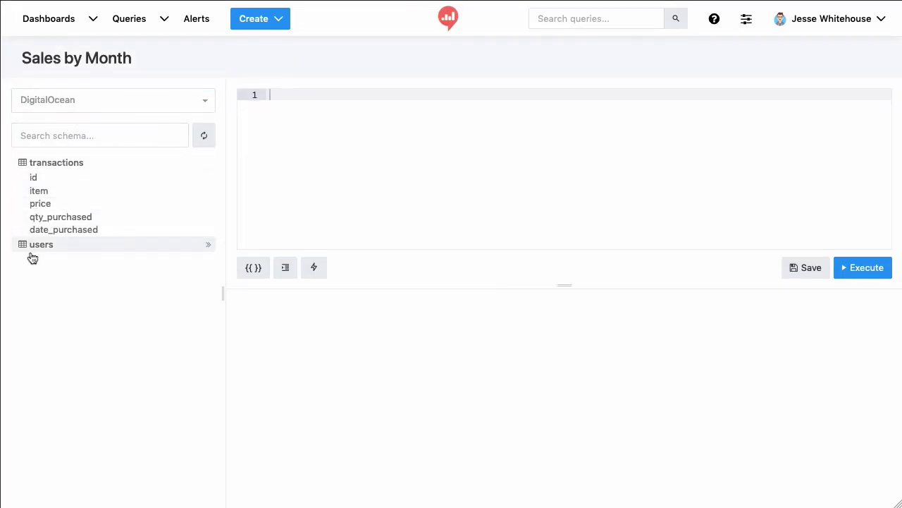
left_click(36, 245)
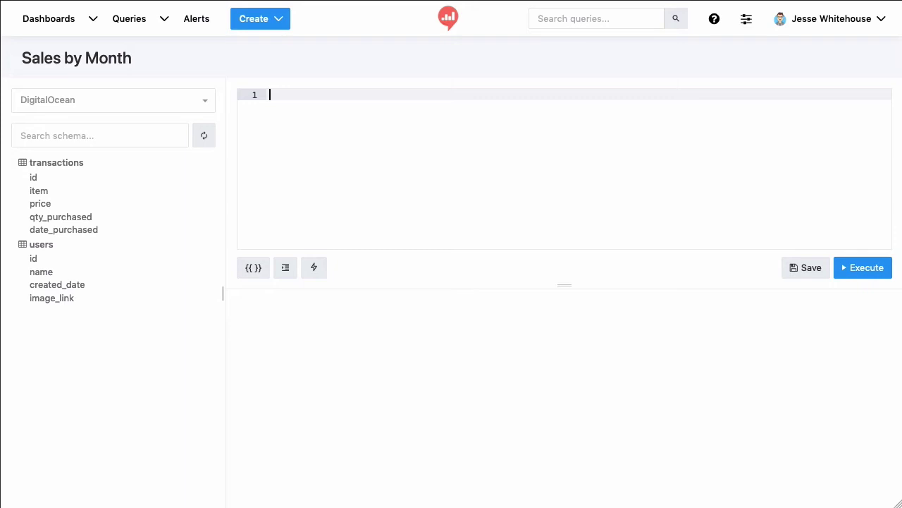
Write the monthly sum(price) query from transactions, alias it total_sell, format and run it.
type("SELECT to_char(date_purch")
type("ased::date, 'YYYY-MM') || '-01' as d")
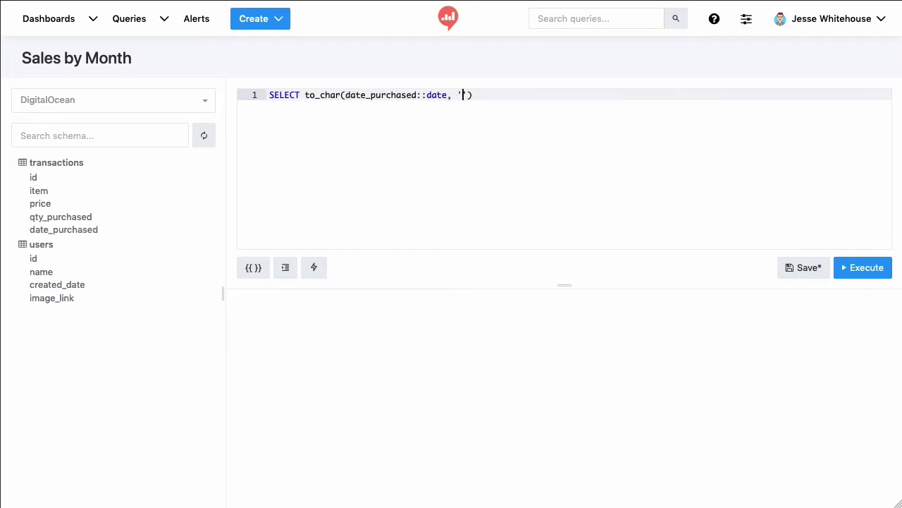
type("ate, sum(price) FROM transactions GROUP BY")
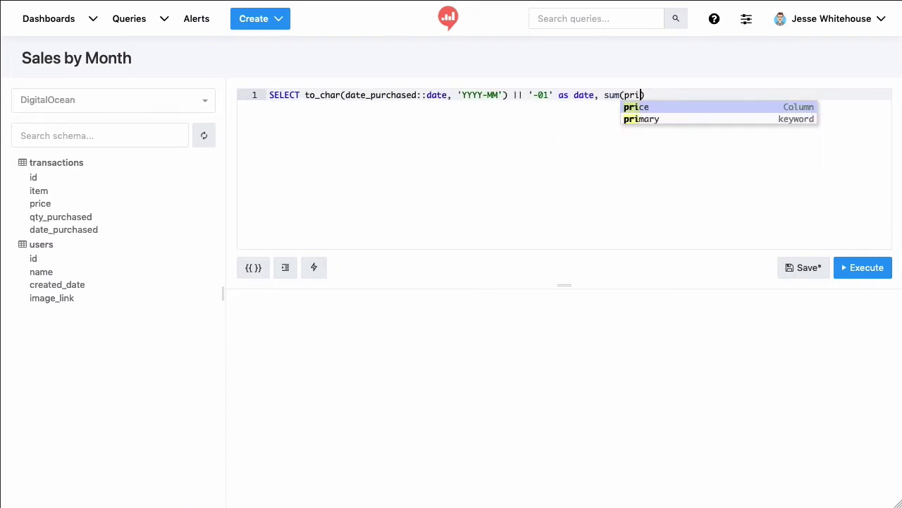
type(" to_char(date_purchased::date, 'YYYY")
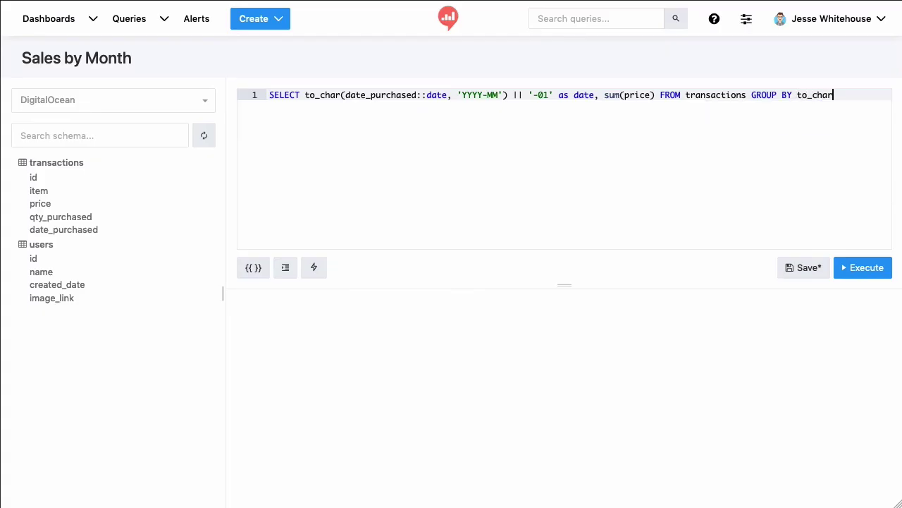
type("-MM') || '-01'")
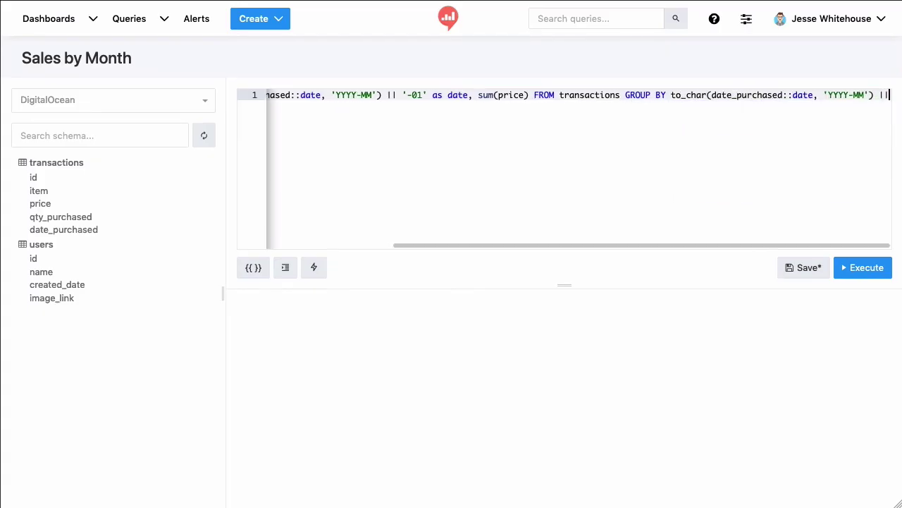
left_click(285, 269)
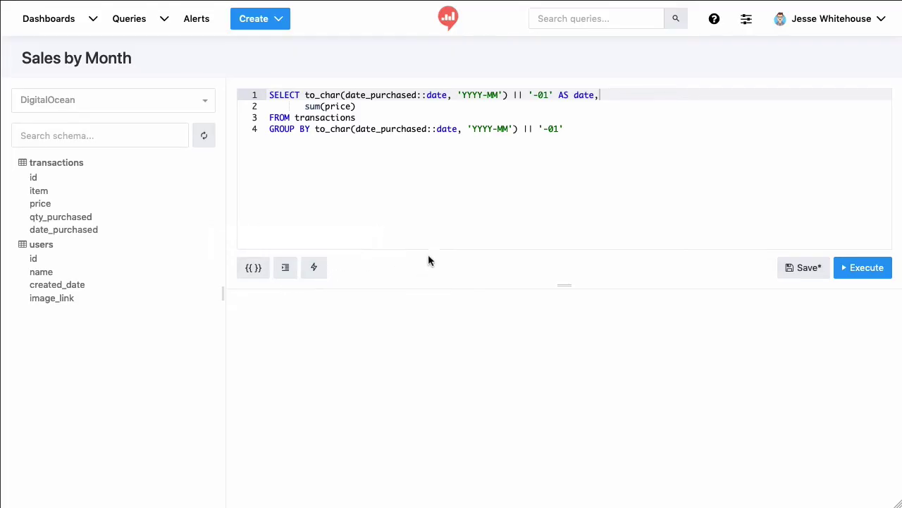
left_click(371, 107)
type("as ")
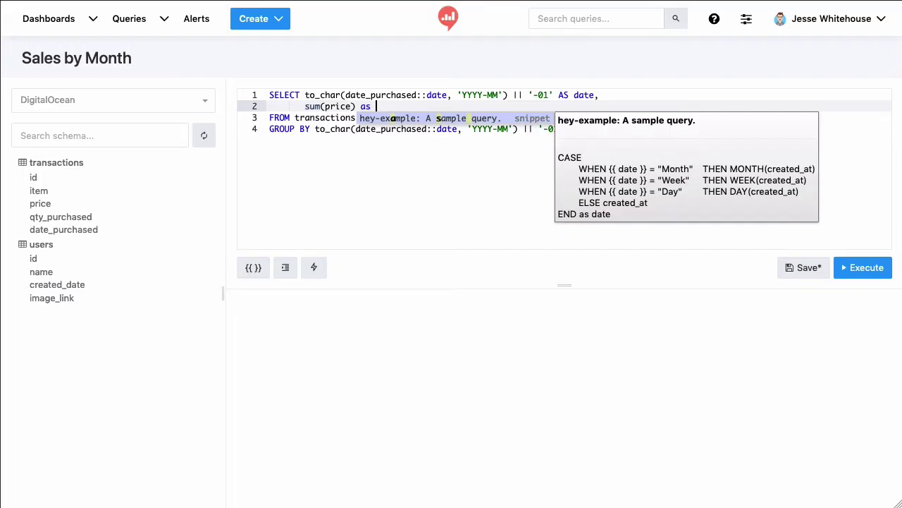
type("total_sell")
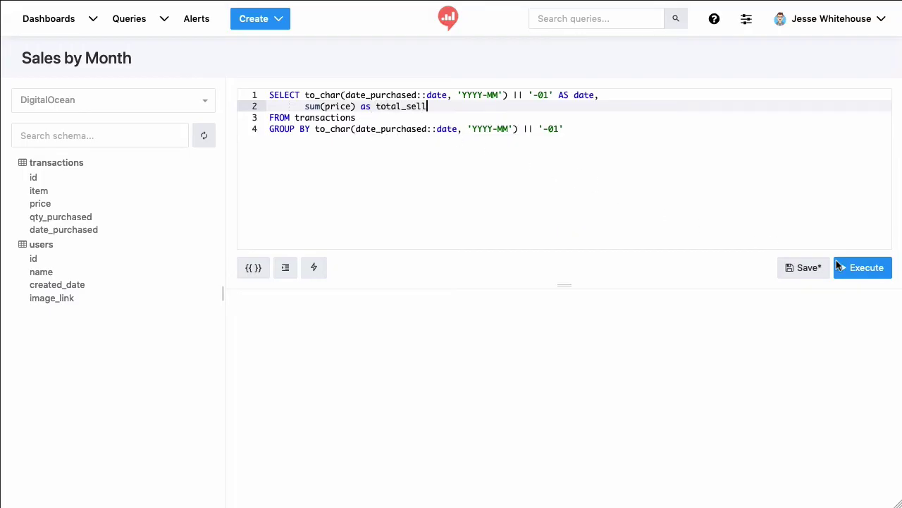
left_click(860, 271)
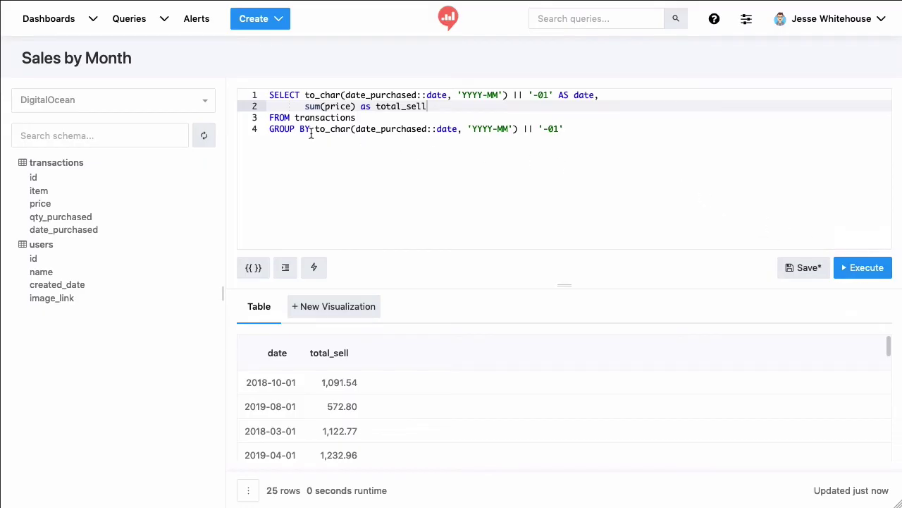
Add ORDER BY the month expression ASC, rerun the query, and save it.
left_click_drag(314, 129, 569, 129)
key("ctrl+c")
left_click(570, 129)
key("Return")
type("ORDER BY")
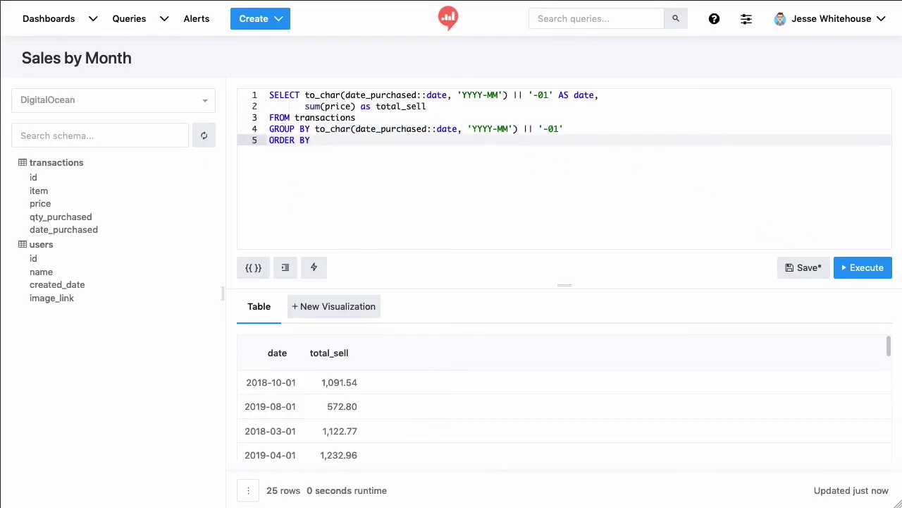
key("ctrl+v")
type("ASC")
left_click(870, 271)
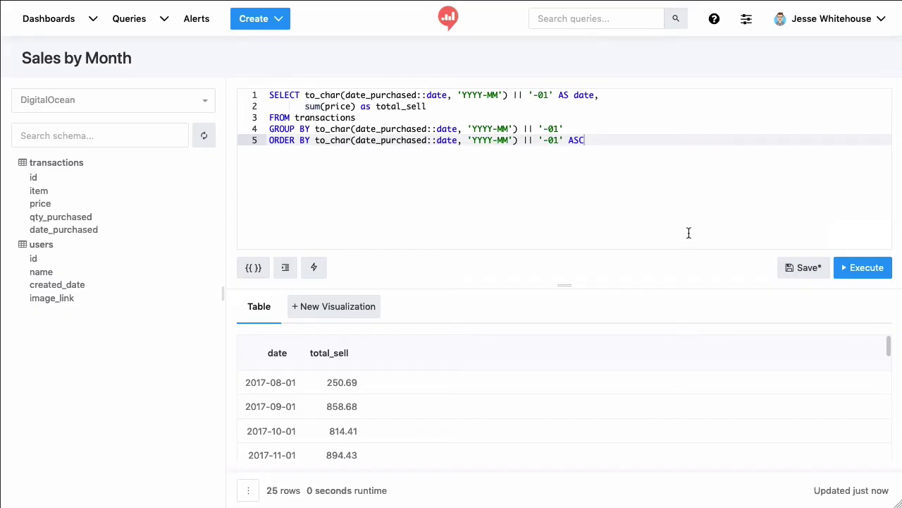
left_click(796, 272)
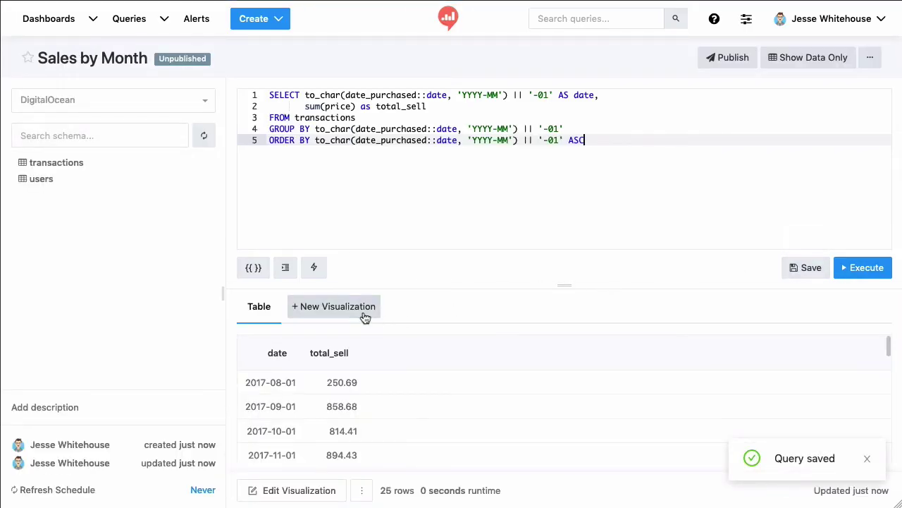
Start a new chart with date on the x-axis and total_sell on the y-axis.
left_click(365, 317)
left_click(236, 295)
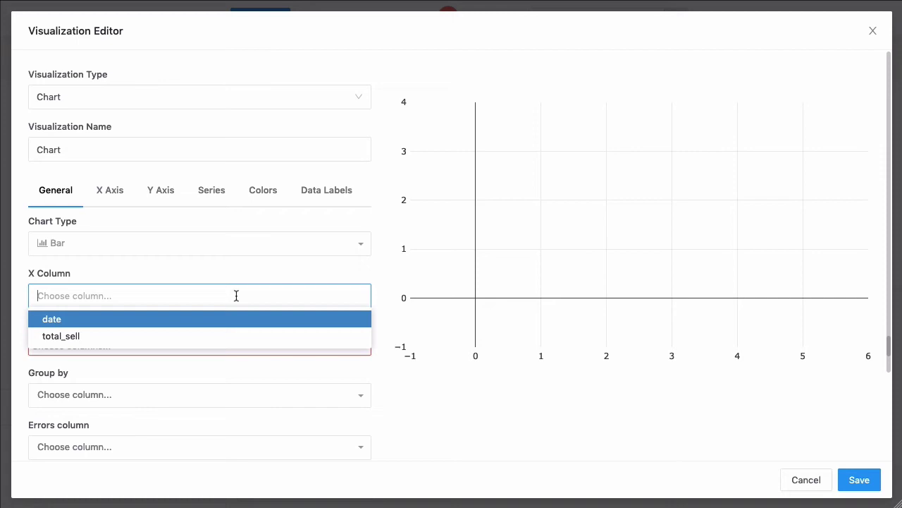
left_click(49, 319)
left_click(60, 345)
left_click(62, 367)
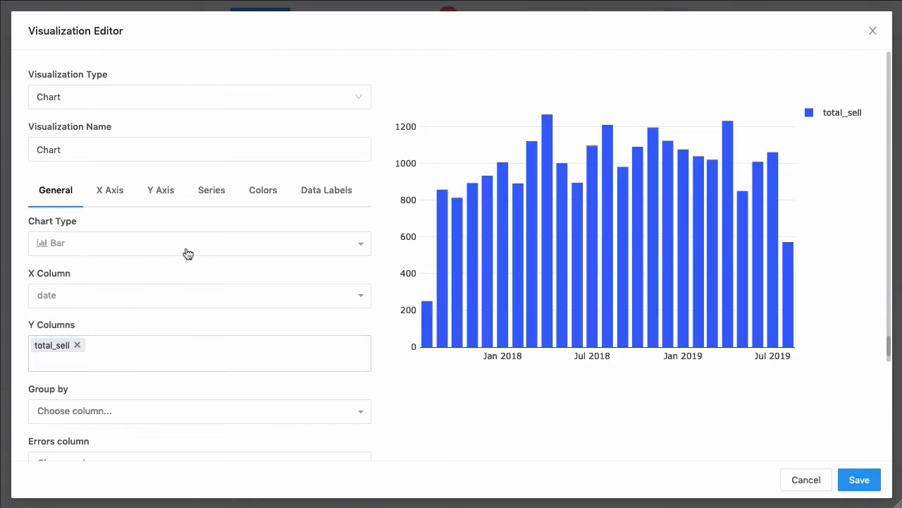
Make the bars green, label the series 'Total Sell', save the chart and publish the query.
left_click(263, 190)
left_click(335, 227)
left_click(313, 306)
left_click(210, 192)
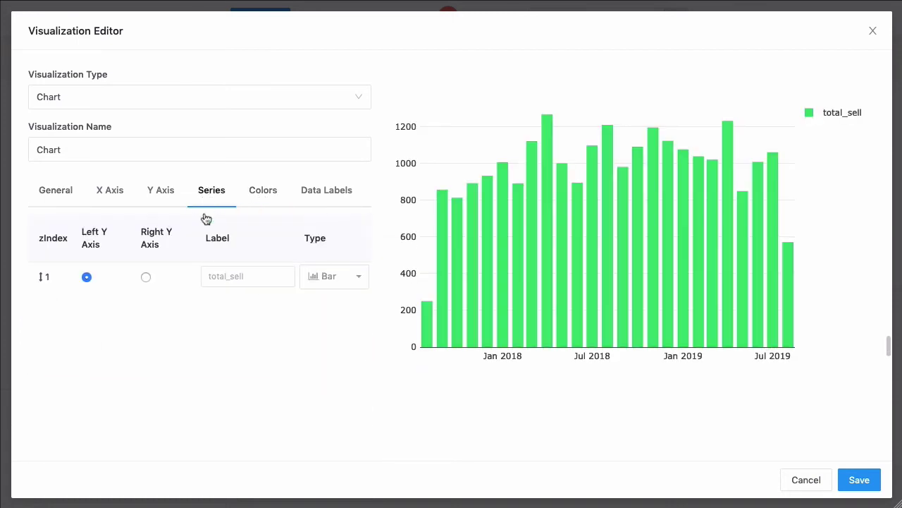
left_click(265, 281)
type("Total Sell")
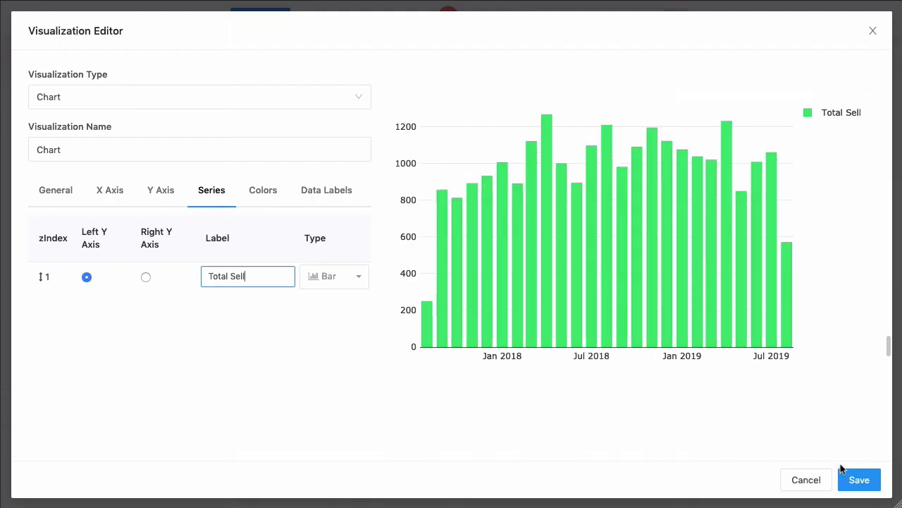
left_click(853, 479)
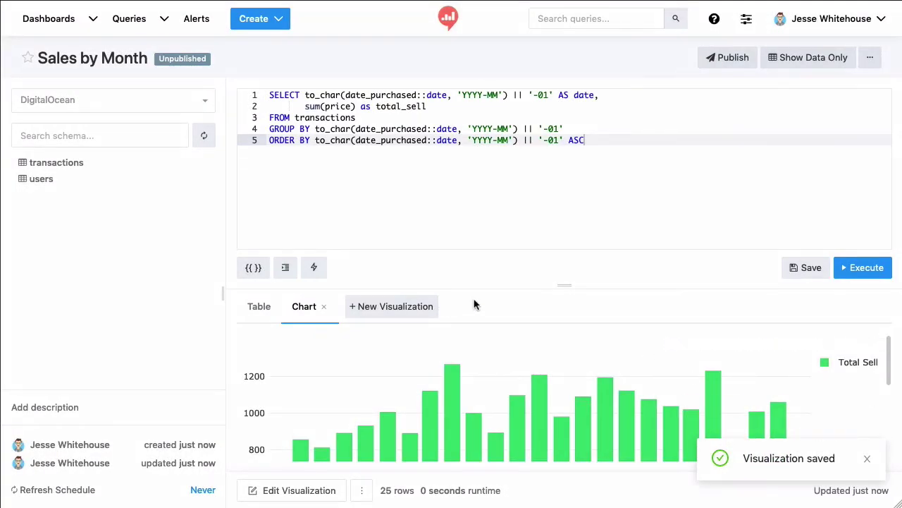
left_click(723, 62)
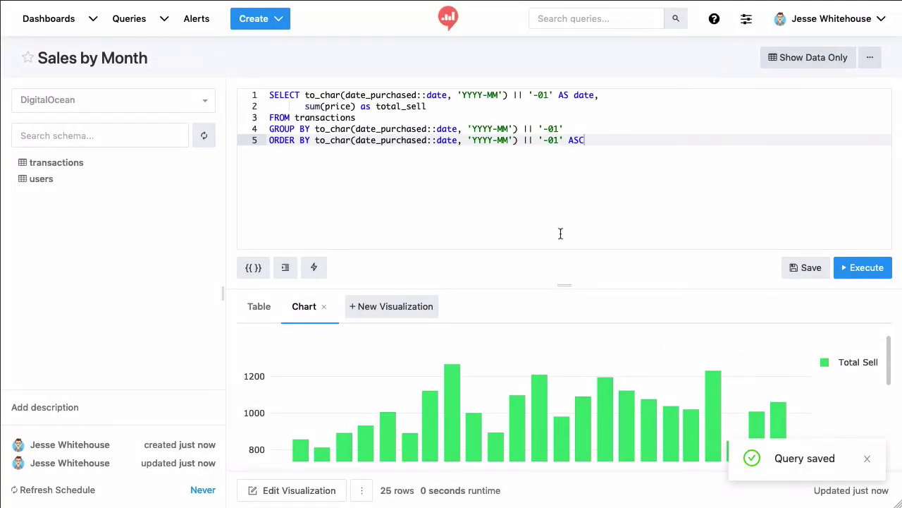
Create a new dashboard named 'Sales Metrics' from the home page.
left_click(448, 18)
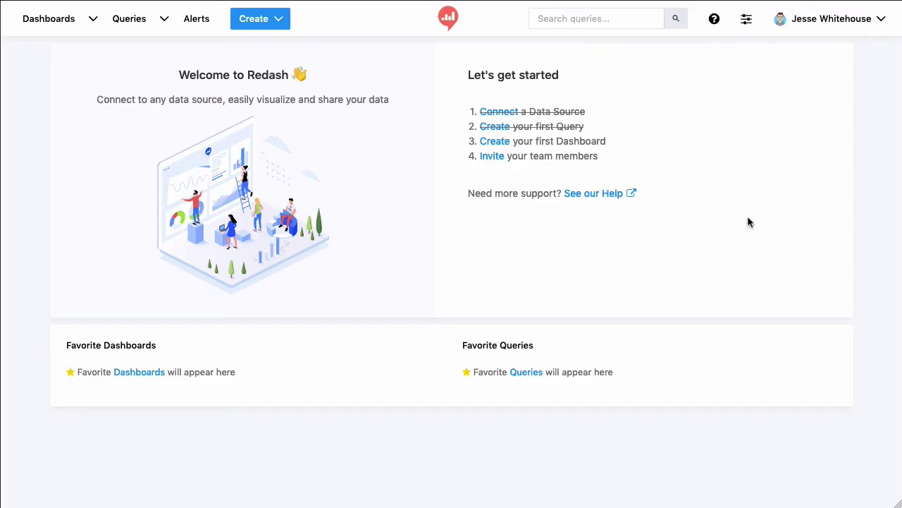
left_click(495, 141)
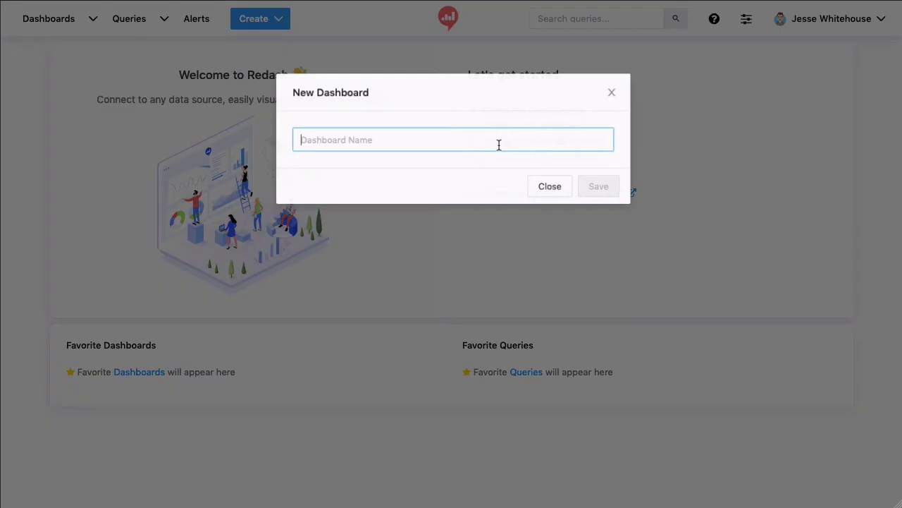
type("Sales M")
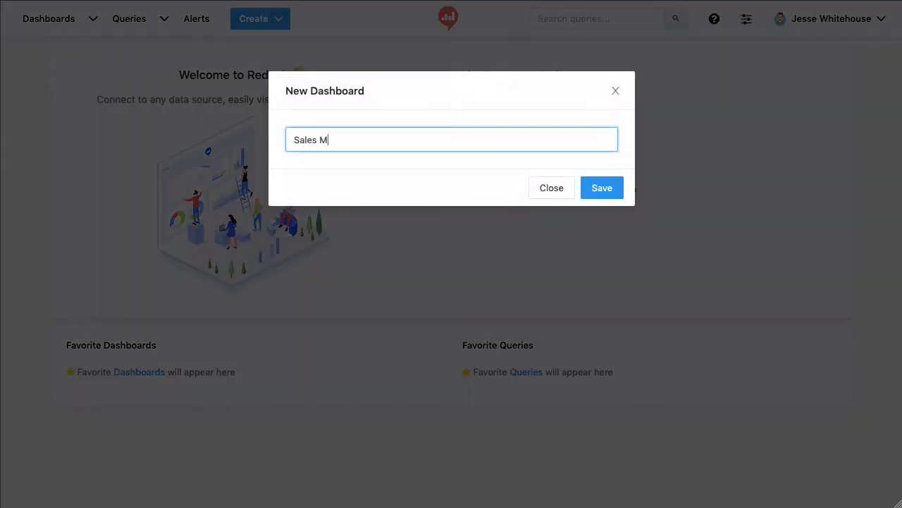
type("etrics")
left_click(595, 196)
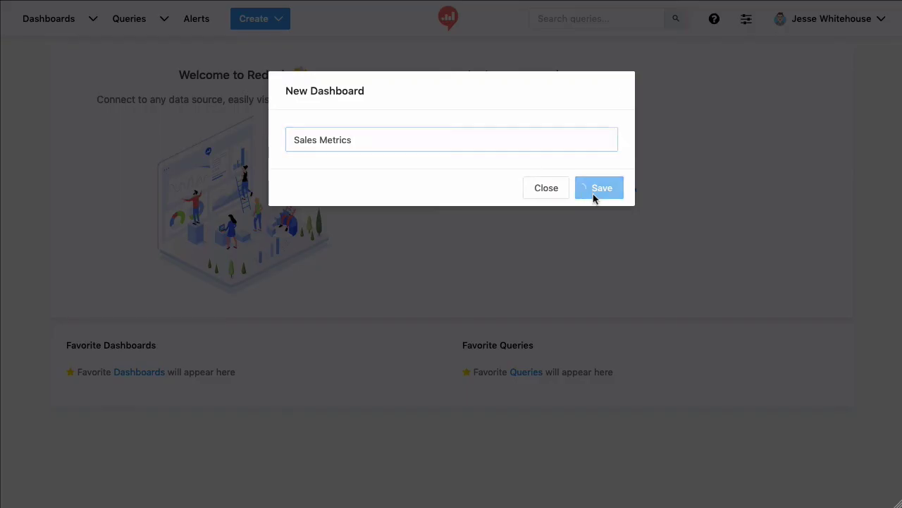
Add the Sales by Month chart to the dashboard as a widget.
left_click(842, 473)
left_click(303, 177)
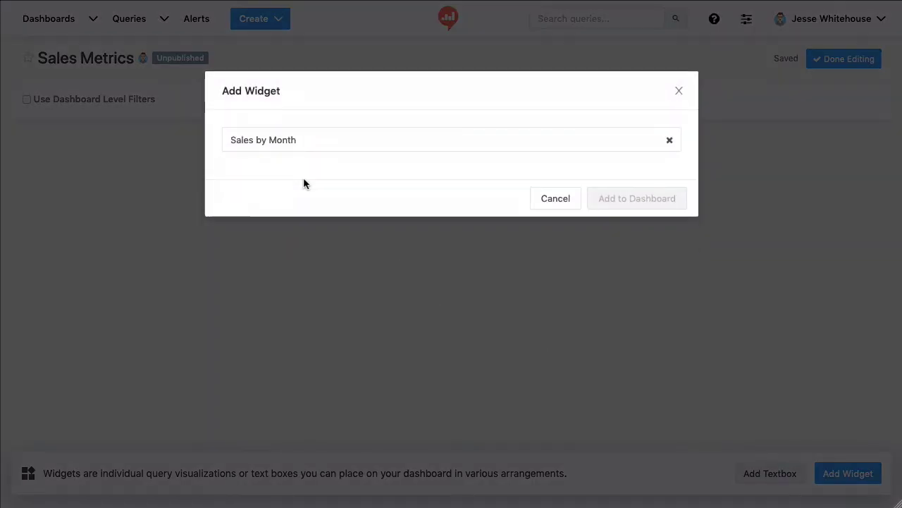
left_click(596, 255)
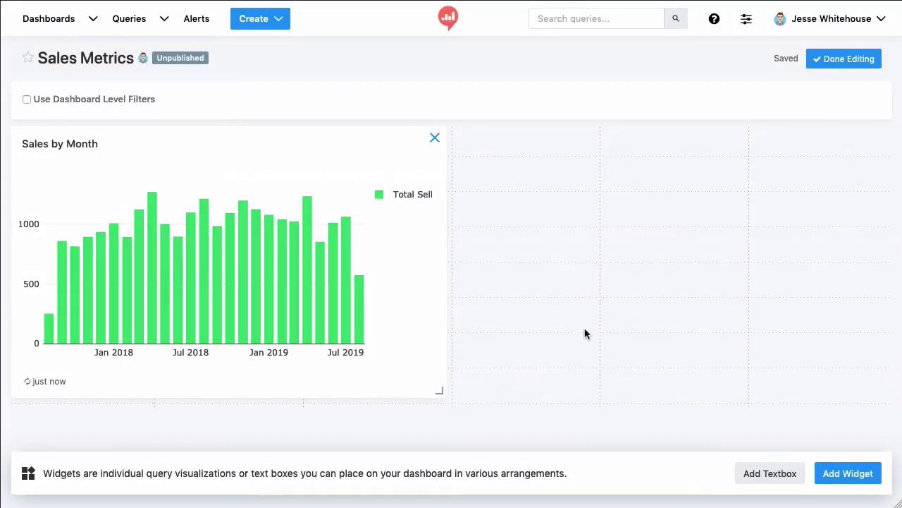
Finish editing, publish Sales Metrics, allow public access and copy its secret address.
left_click(842, 62)
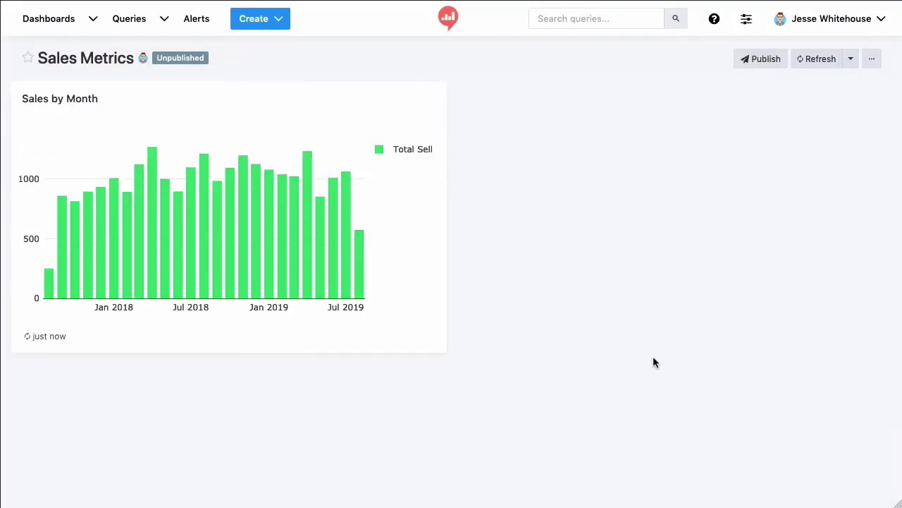
left_click(748, 65)
left_click(849, 61)
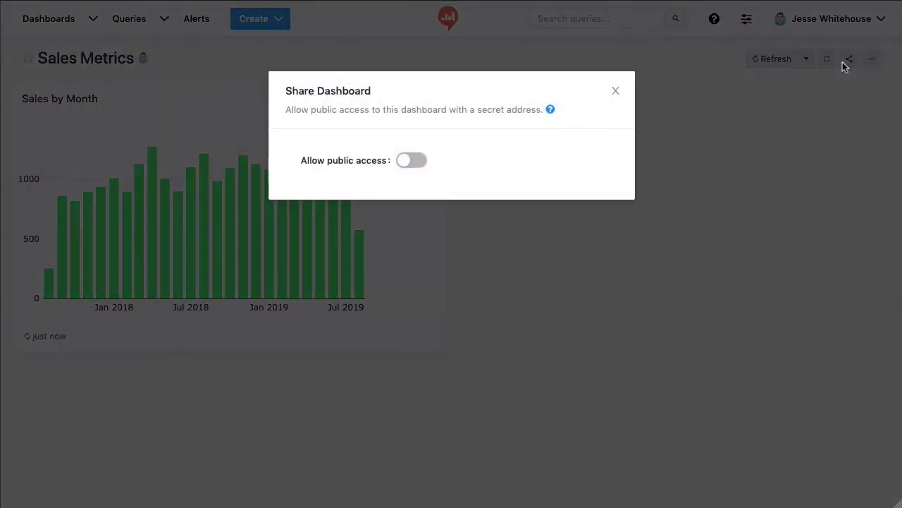
left_click(405, 168)
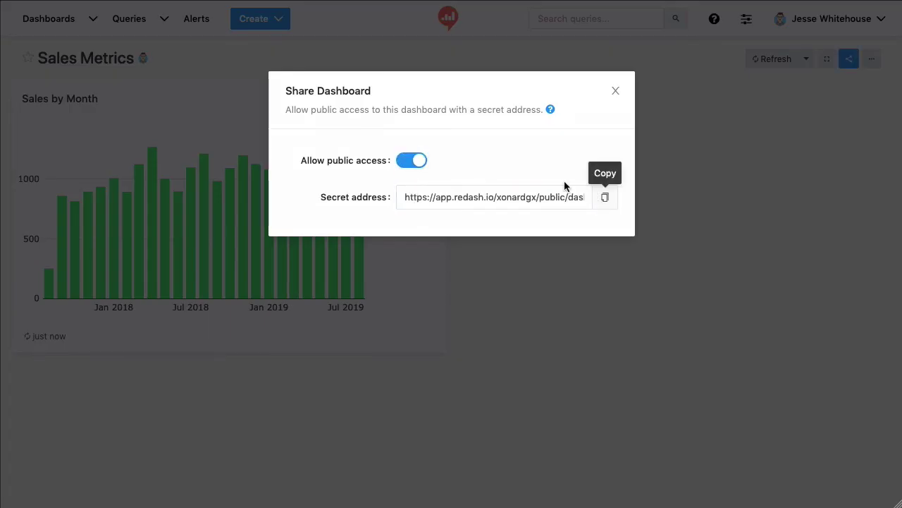
left_click(413, 161)
left_click(615, 93)
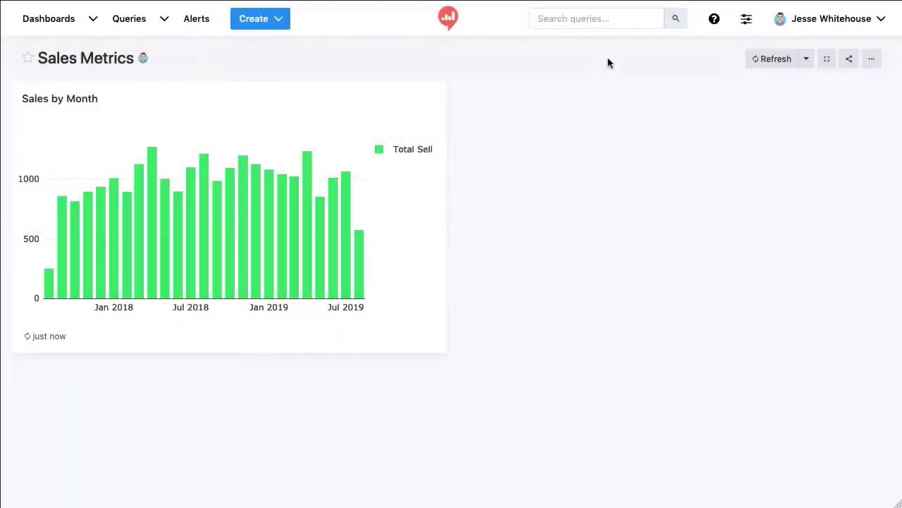
Try and cancel inviting a team member, then open the Settings pages from home.
left_click(448, 20)
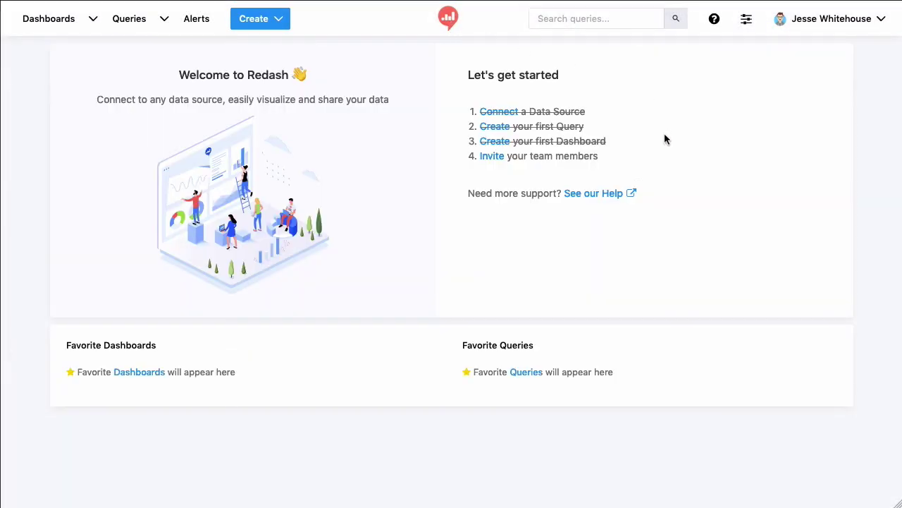
left_click(489, 161)
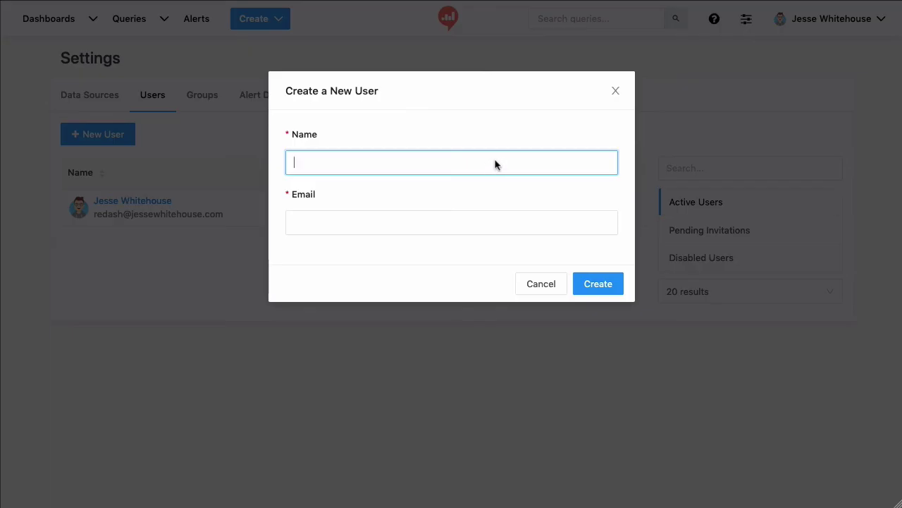
left_click(616, 90)
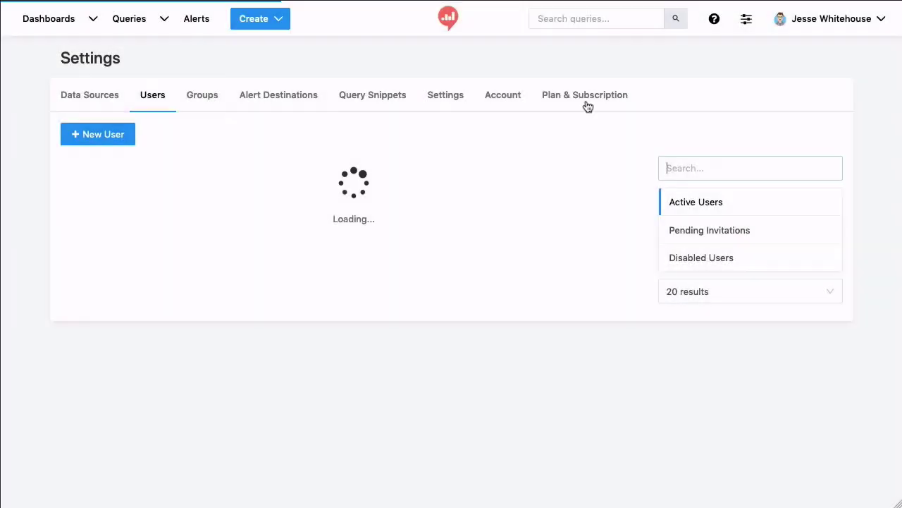
left_click(454, 25)
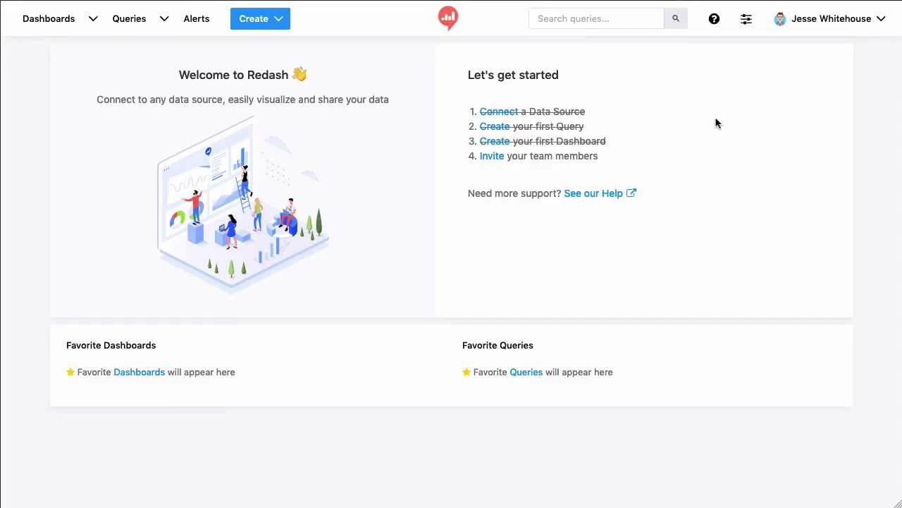
left_click(744, 28)
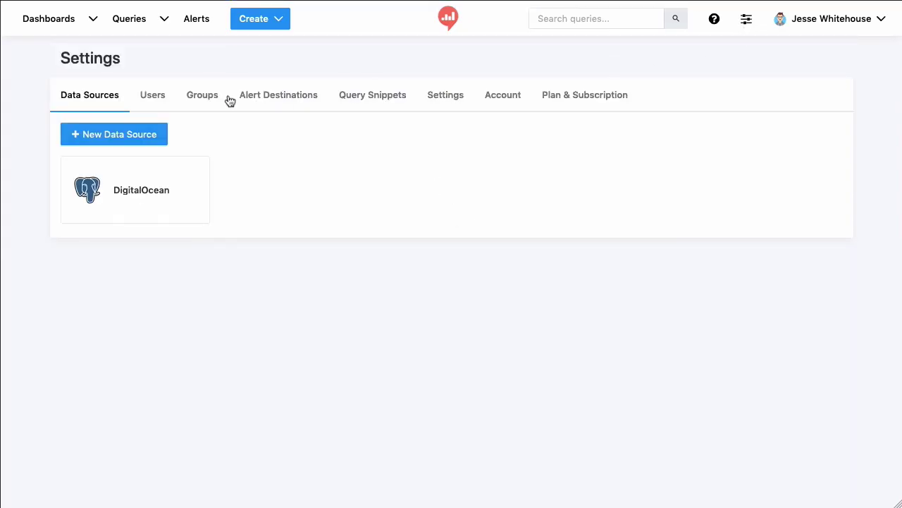
Open and cancel the New Data Source form, then switch to the Users list.
left_click(116, 142)
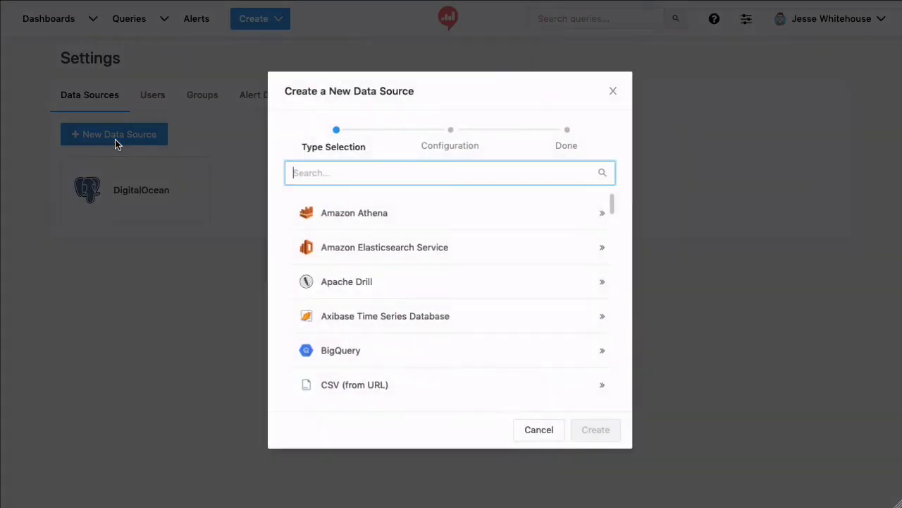
left_click(116, 138)
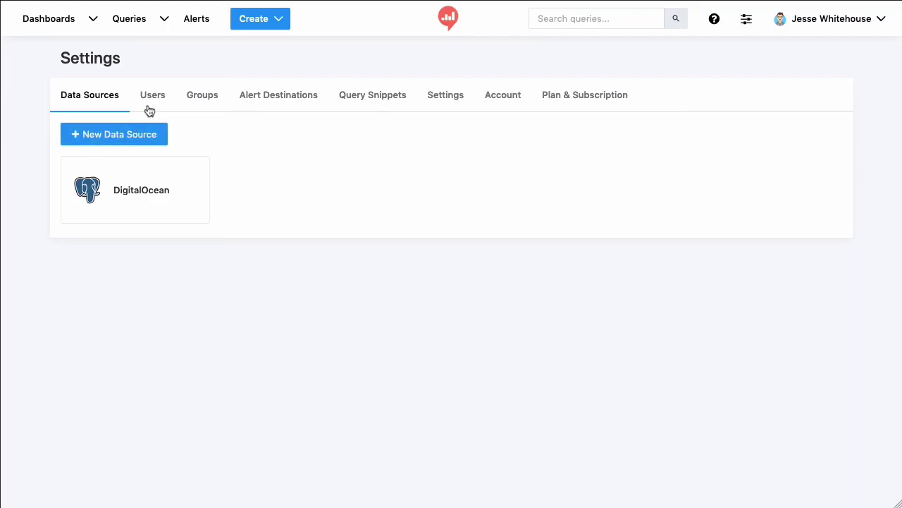
left_click(153, 100)
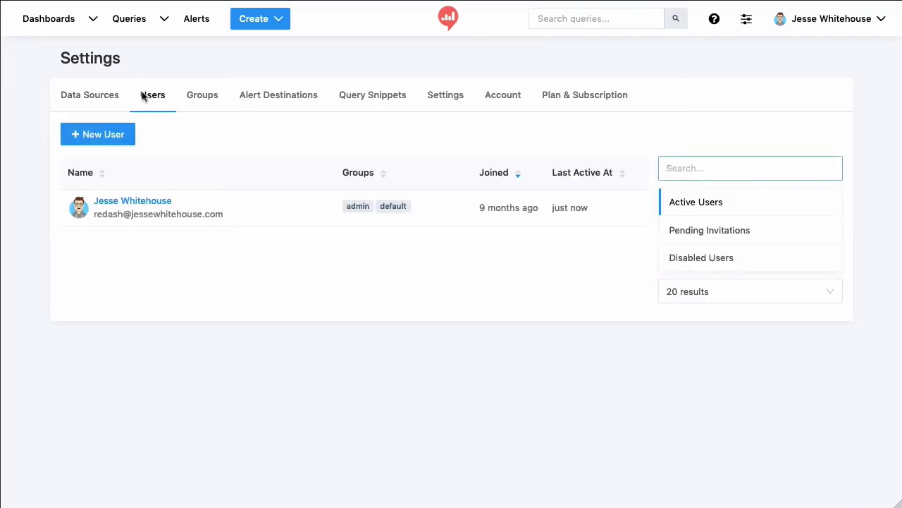
Star the Sales Metrics dashboard and the Sales by Month query as favorites.
left_click(53, 19)
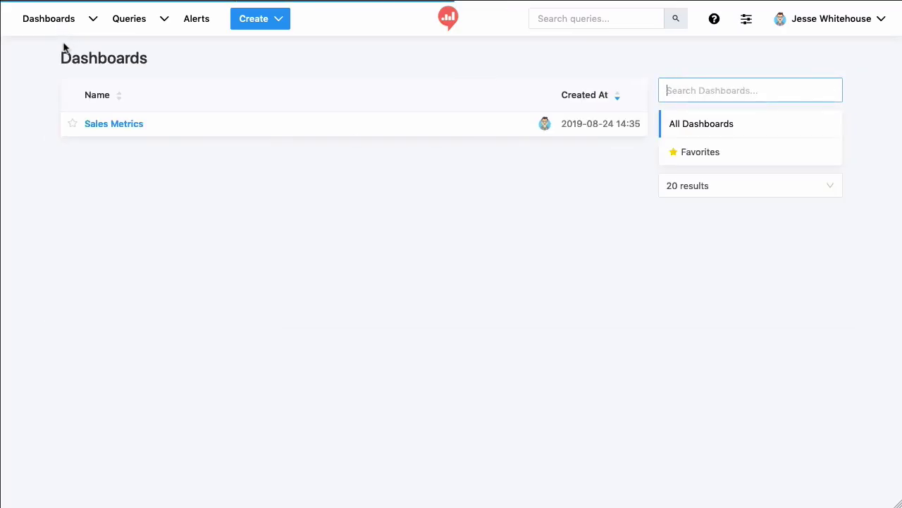
left_click(73, 125)
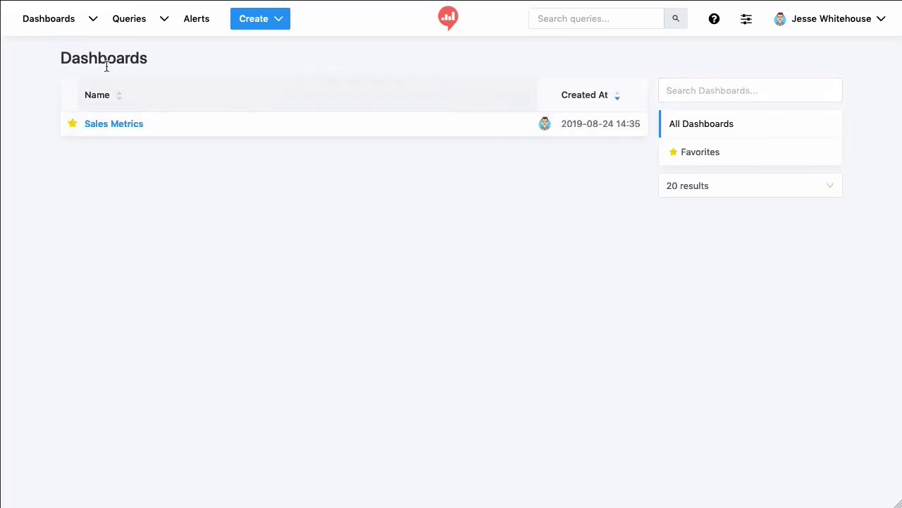
left_click(129, 30)
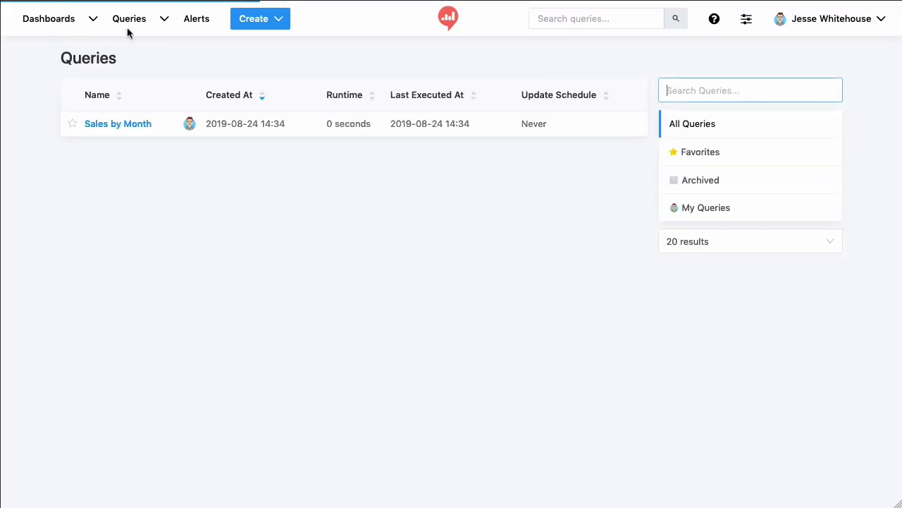
left_click(73, 124)
Open the starred Sales Metrics dashboard and Sales by Month bar chart, then return home.
mouse_move(99, 26)
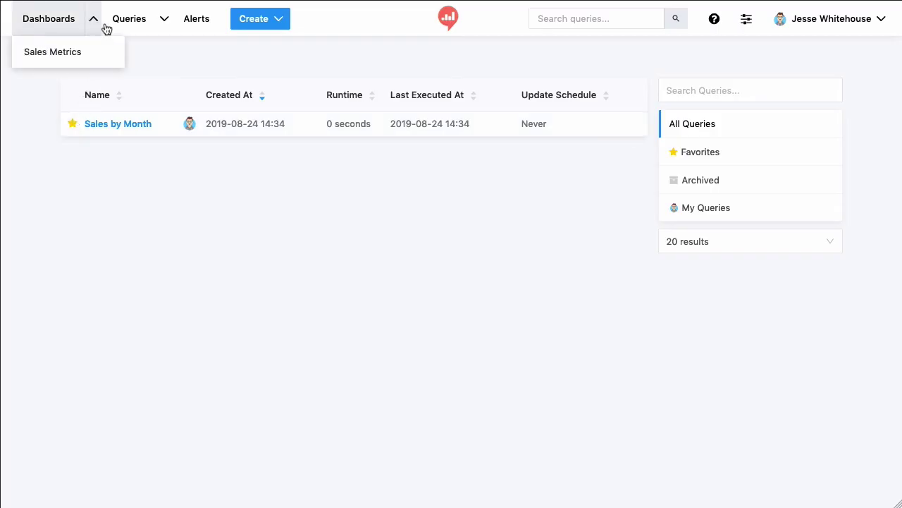
left_click(97, 61)
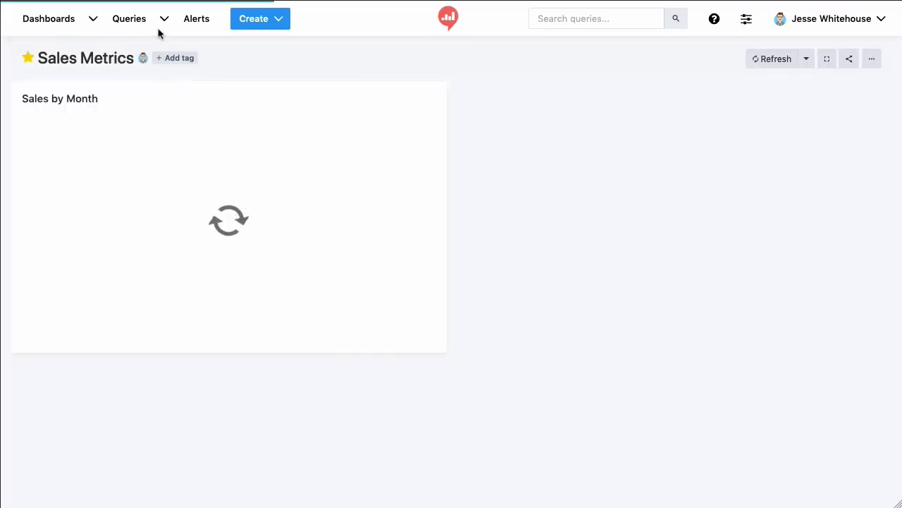
mouse_move(172, 33)
left_click(187, 52)
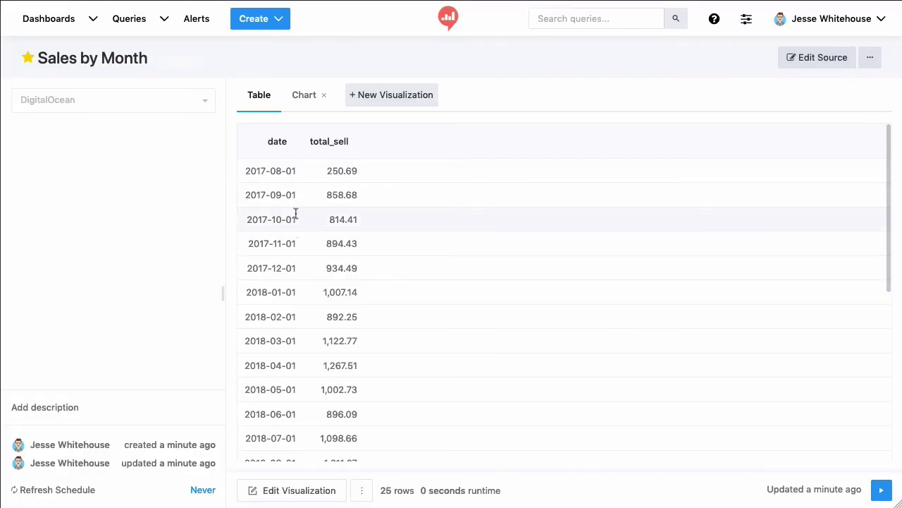
left_click(304, 105)
left_click(447, 20)
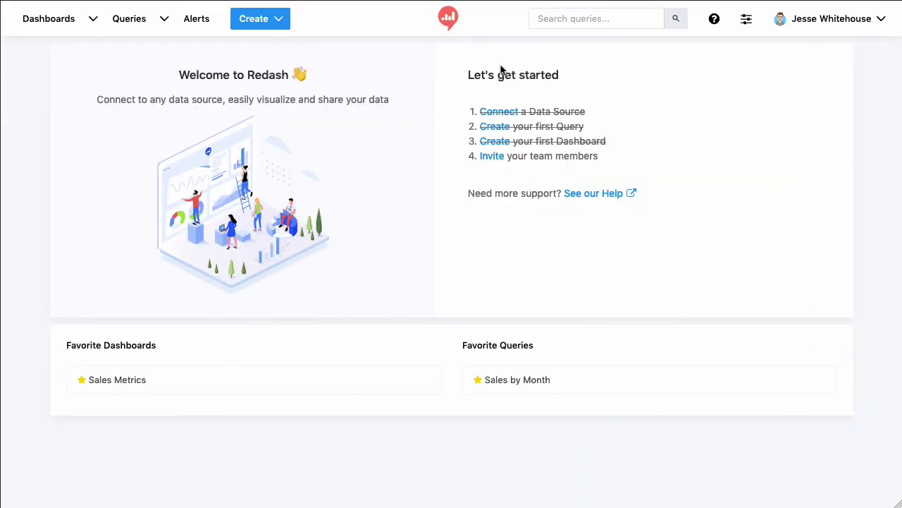